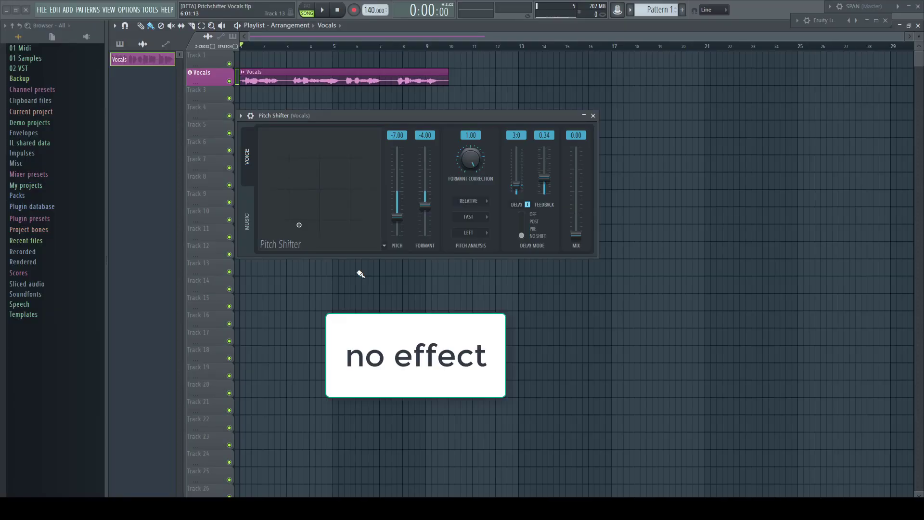
- Play the dry Vocals, then push the Pitch Shifter mix to fully wet 1.00 and replay
key(space)
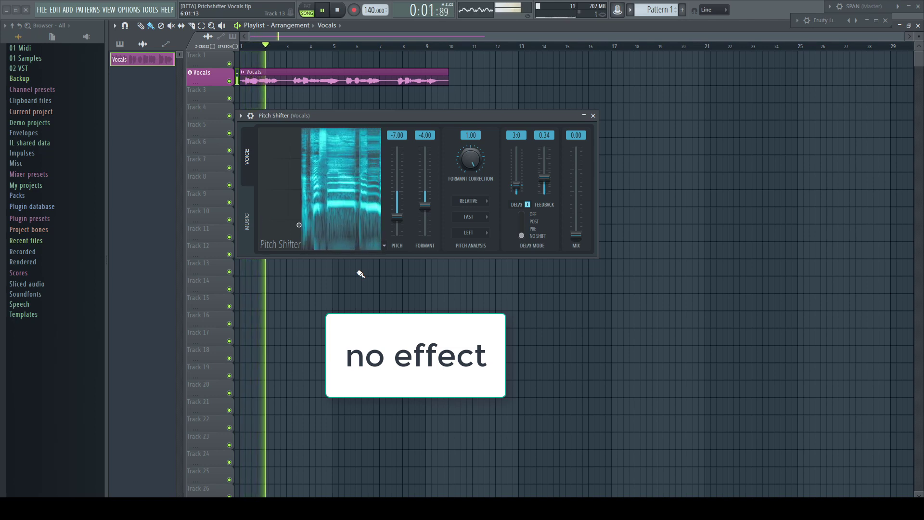
key(space)
drag(582, 238, 577, 147)
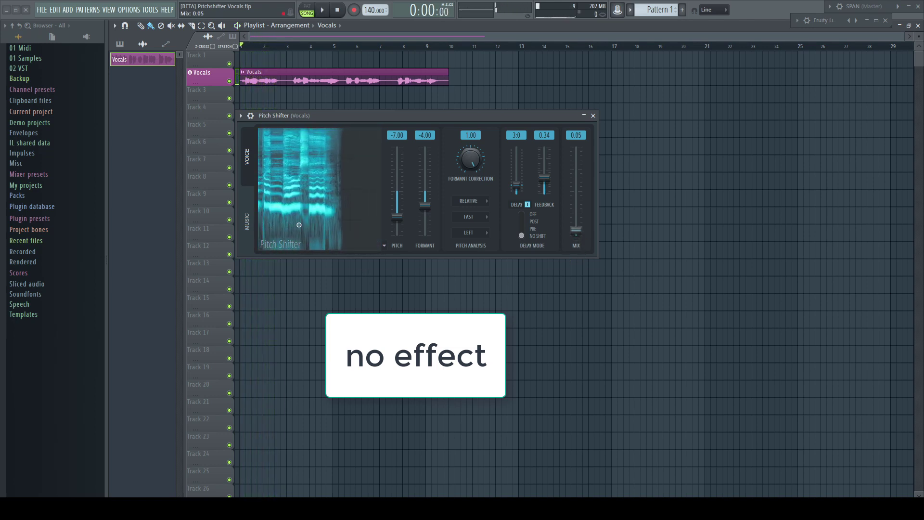
key(space)
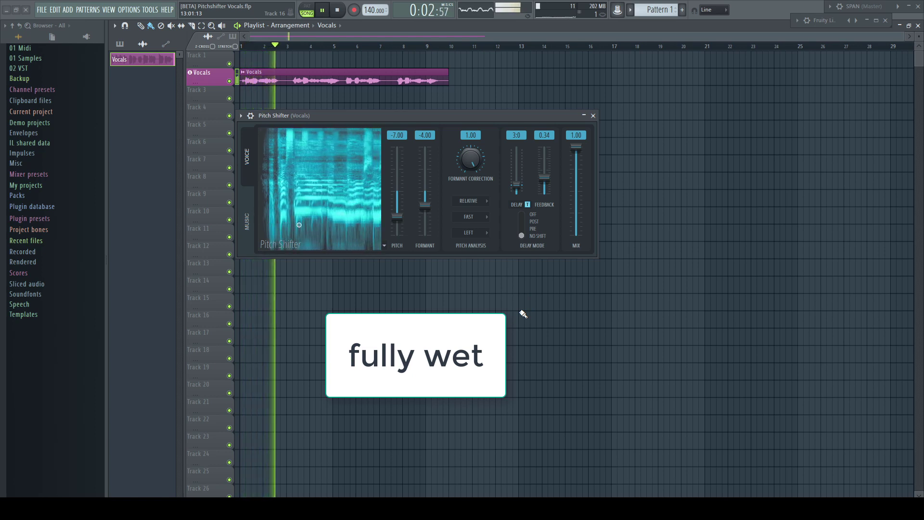
- Lower the Pitch Shifter mix to 0.34 and play the blended vocal
key(space)
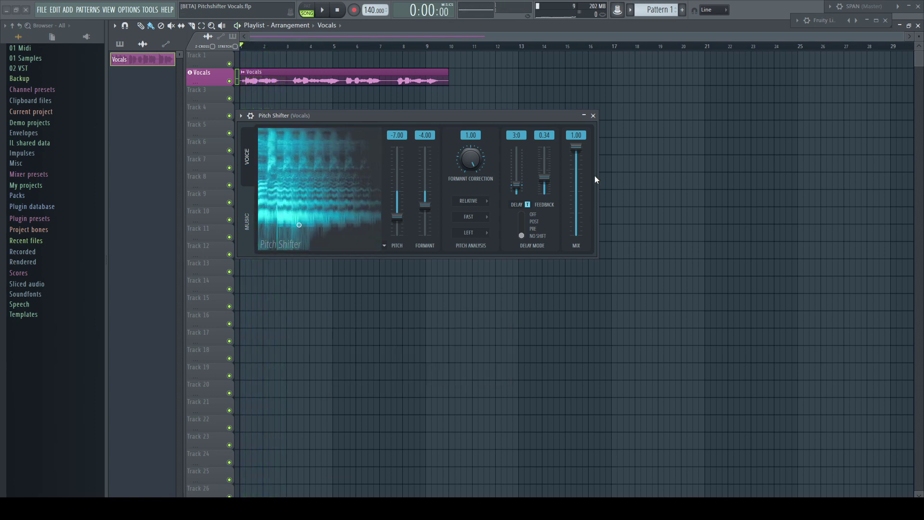
drag(577, 147, 576, 203)
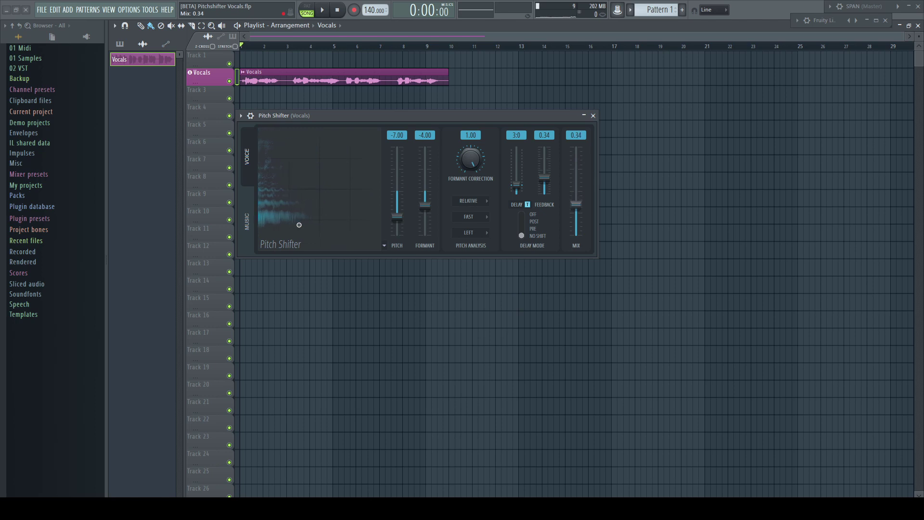
key(space)
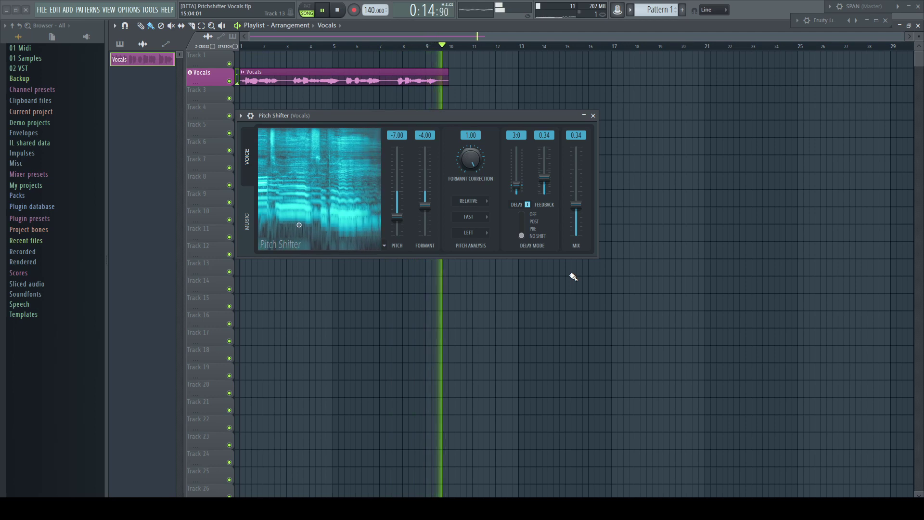
- Play the Pad dry, then scroll its Pitch Shifter slot mix to 100% and replay
key(space)
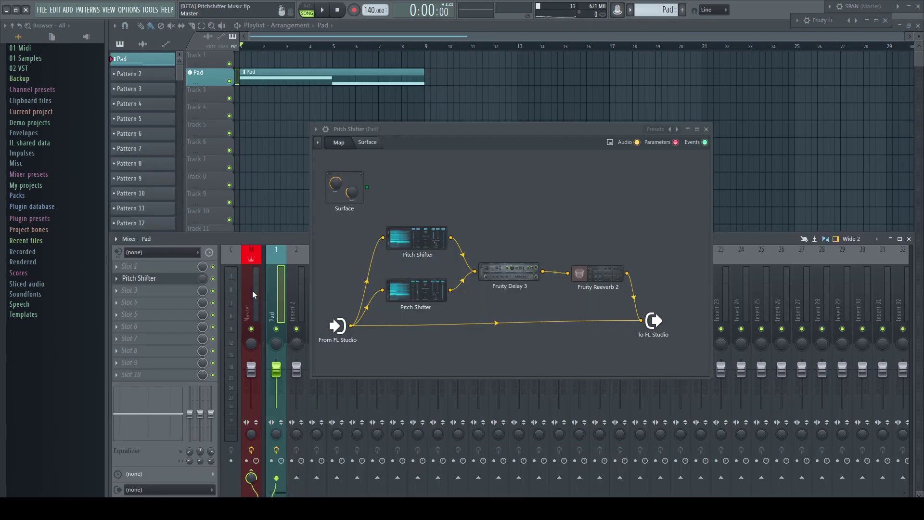
key(space)
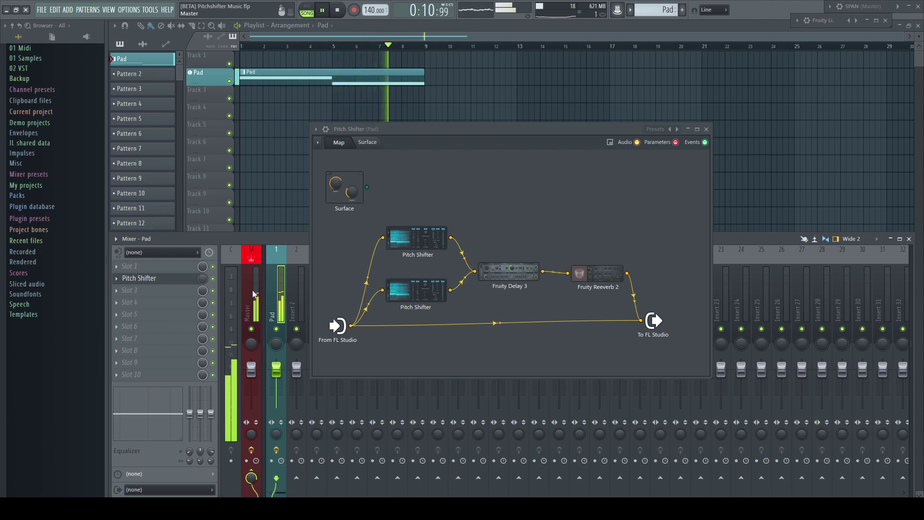
key(space)
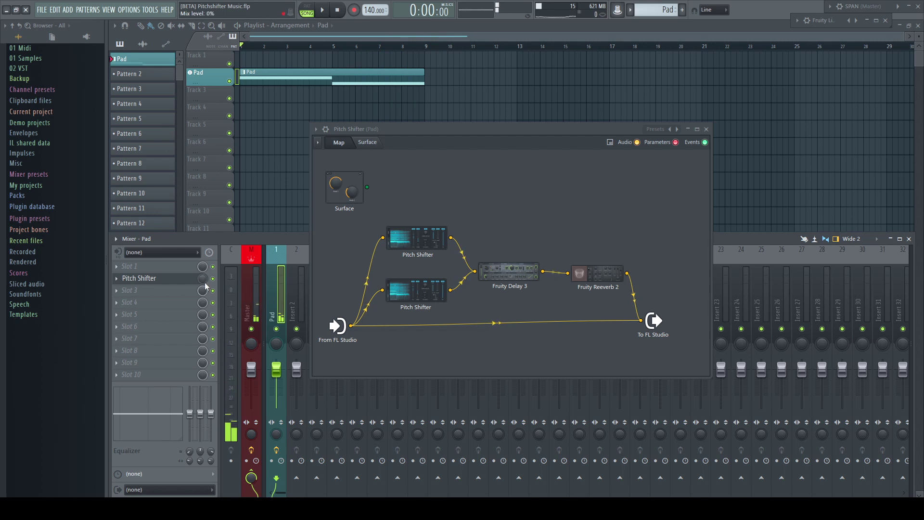
scroll(205, 285, up, 10)
key(space)
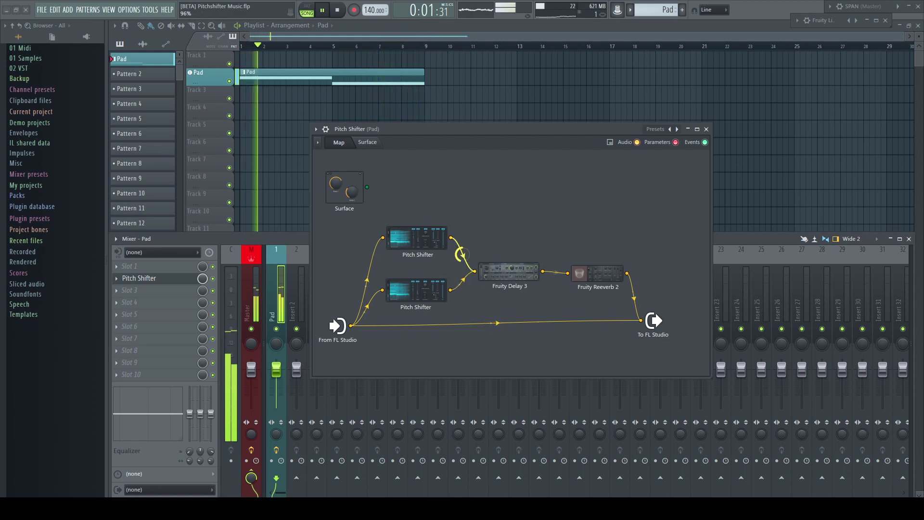
- Set the Pitch Shifter-to-Fruity Delay 3 Patcher wire volume to about 93%, then stop playback
scroll(462, 283, up, 3)
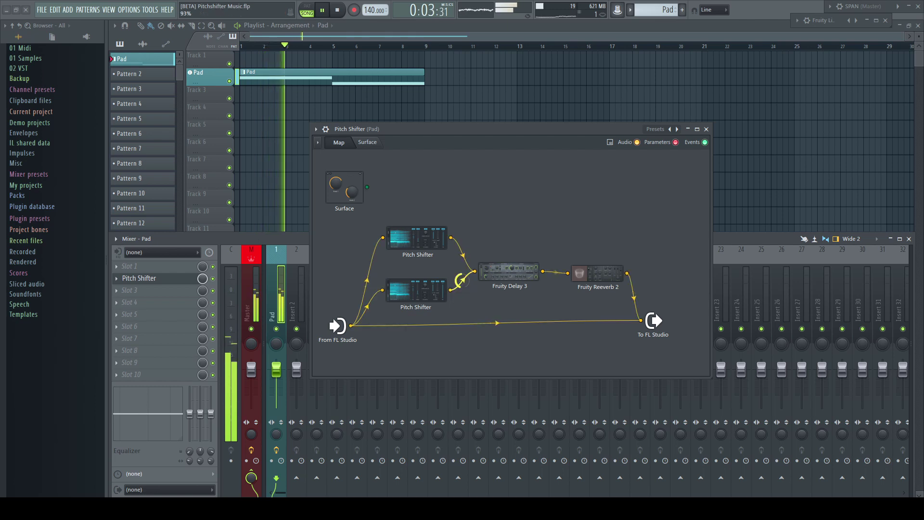
scroll(461, 279, up, 2)
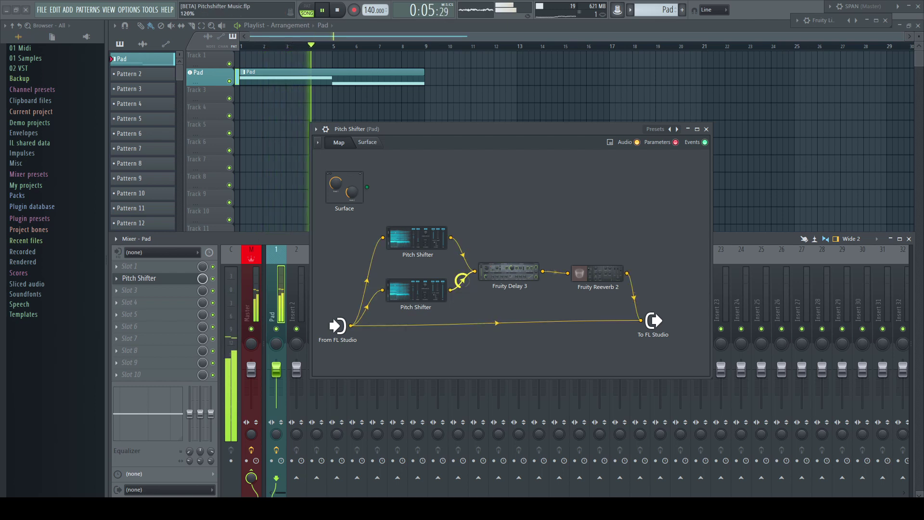
scroll(461, 280, down, 15)
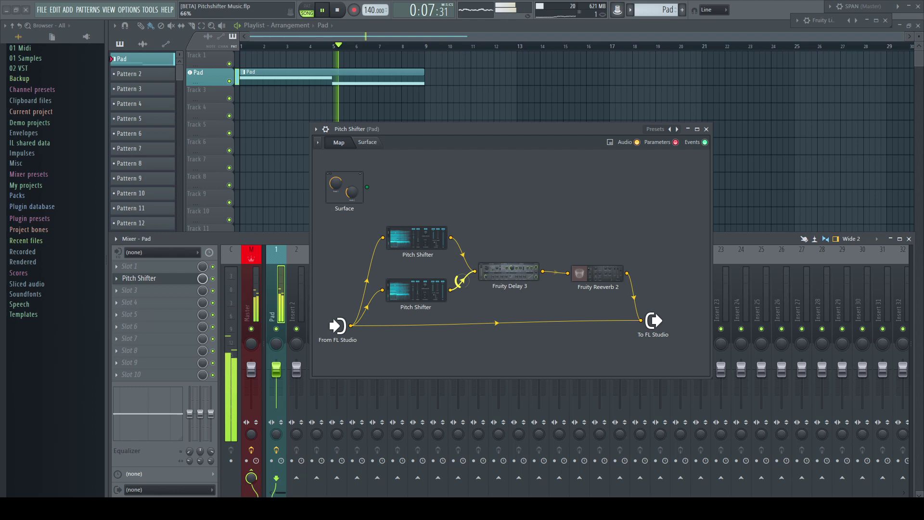
scroll(461, 280, down, 9)
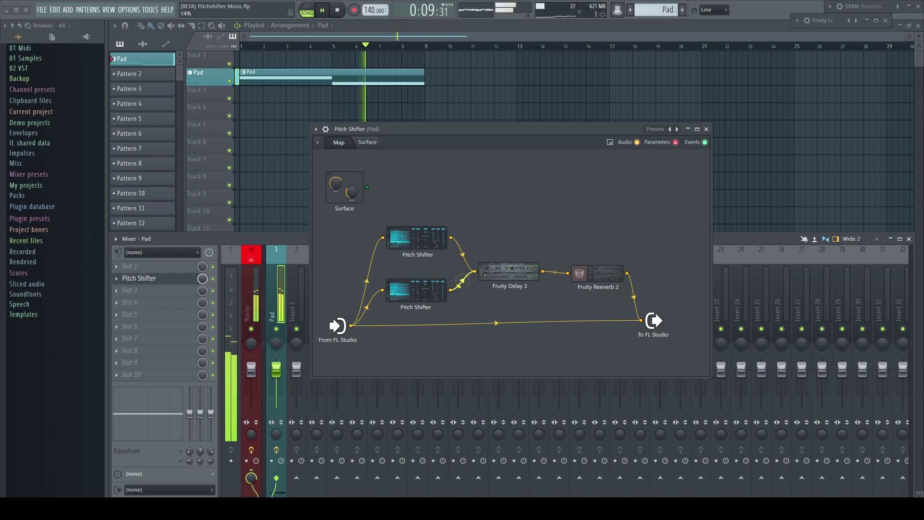
scroll(461, 280, up, 20)
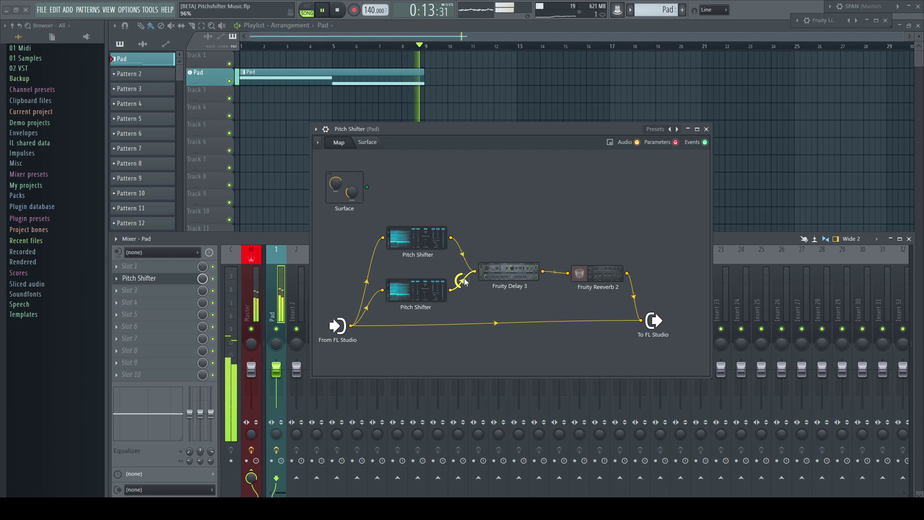
key(space)
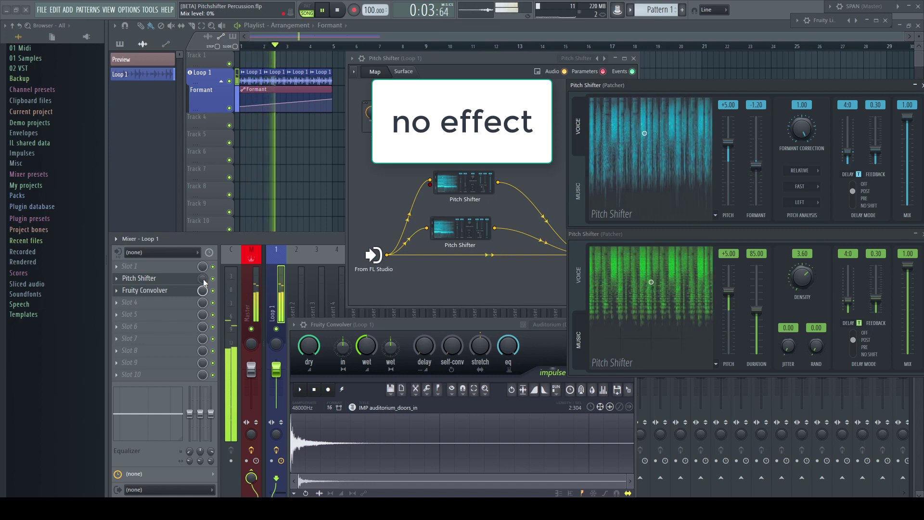
- Play the percussion loop and turn the Loop 1 Pitch Shifter slot mix down to 0%
key(space)
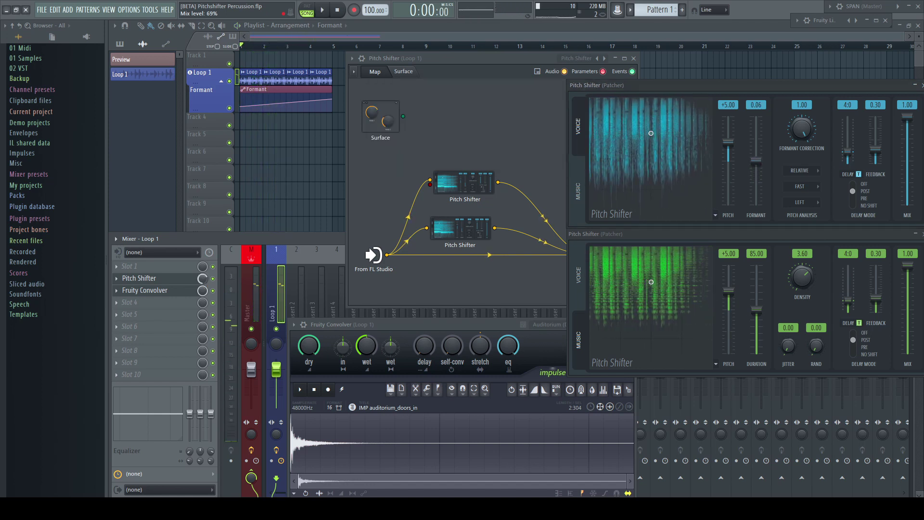
key(space)
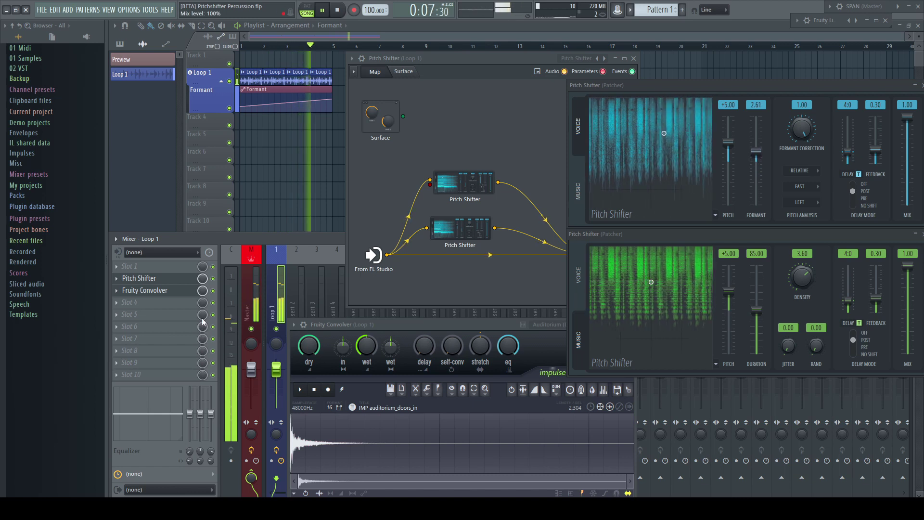
mouse_move(203, 278)
mouse_down()
mouse_move(203, 308)
mouse_move(203, 278)
mouse_up()
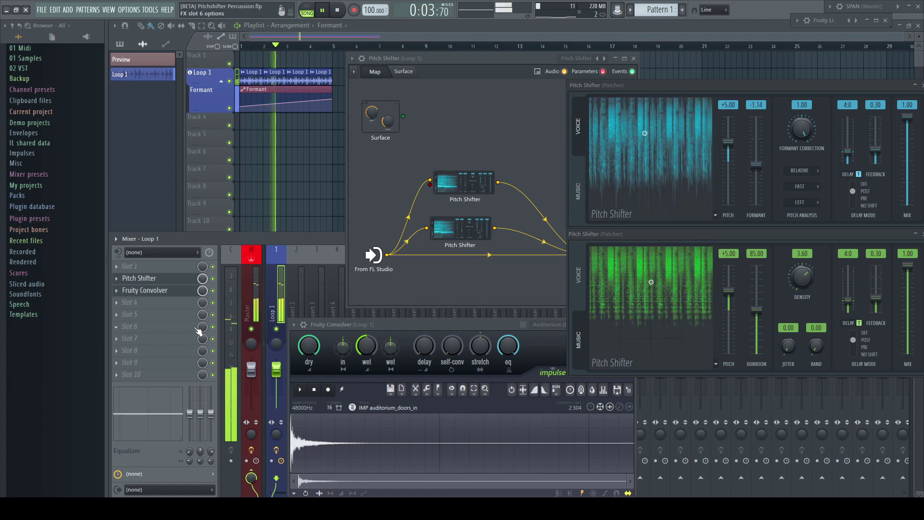
key(space)
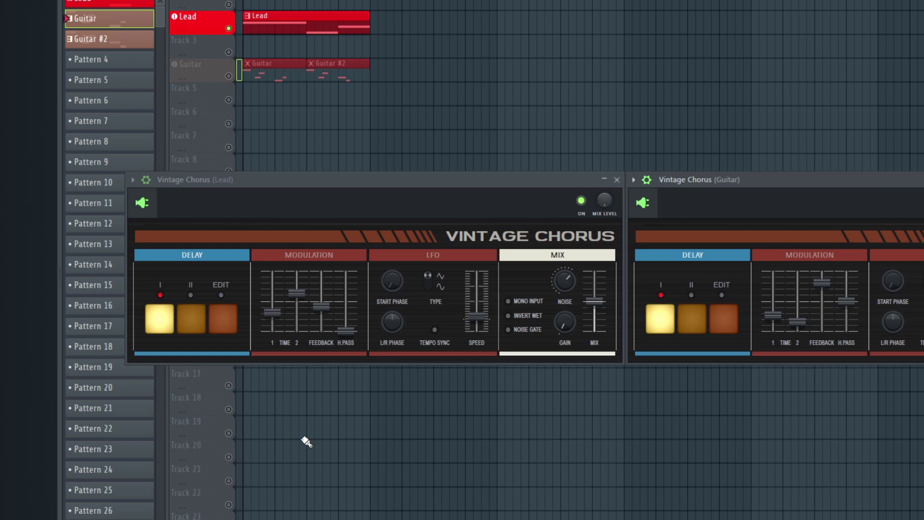
- Audition the Lead Vintage Chorus with delay mode II, then modes I and II together
key(space)
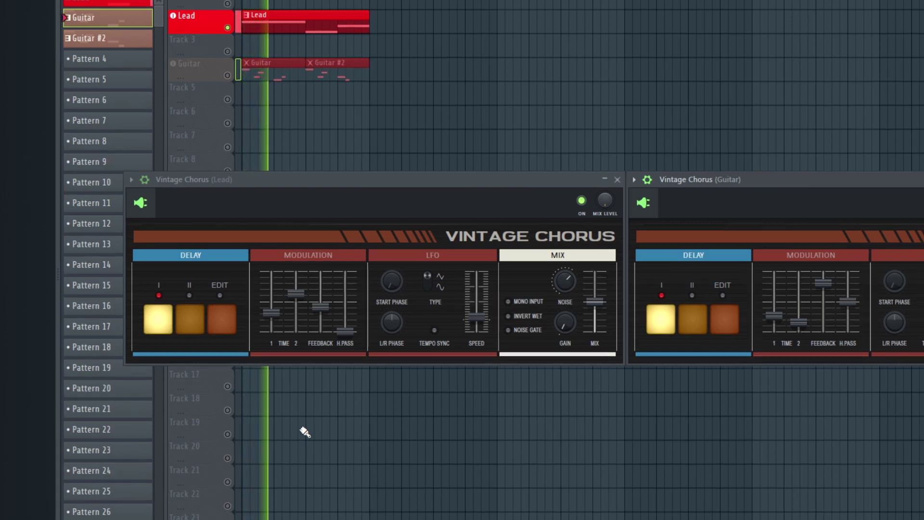
key(space)
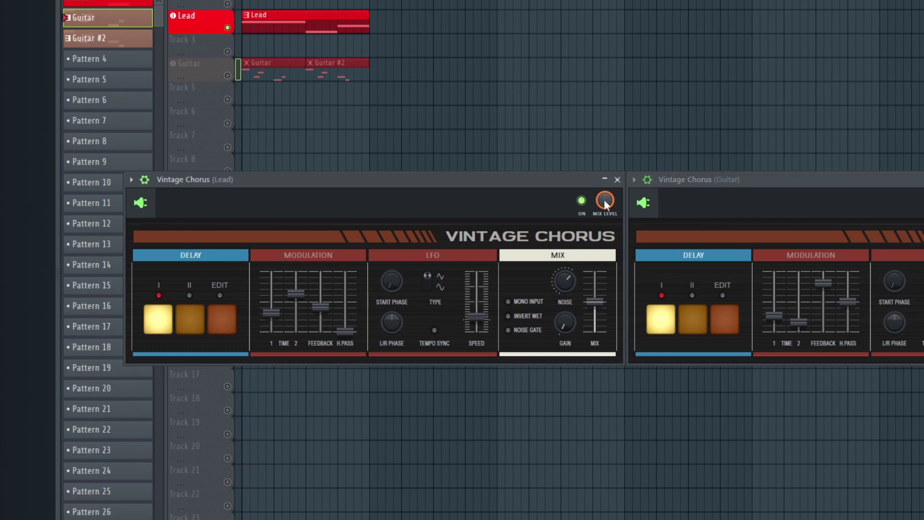
key(space)
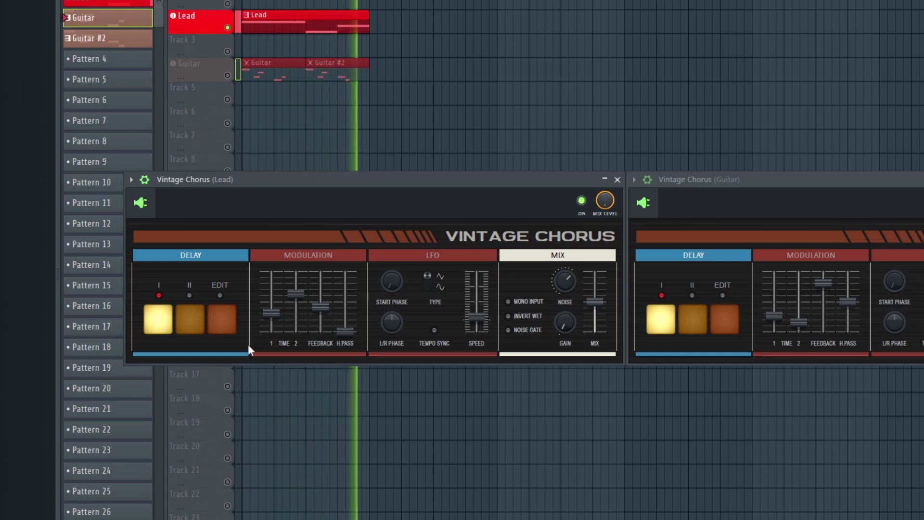
click(192, 319)
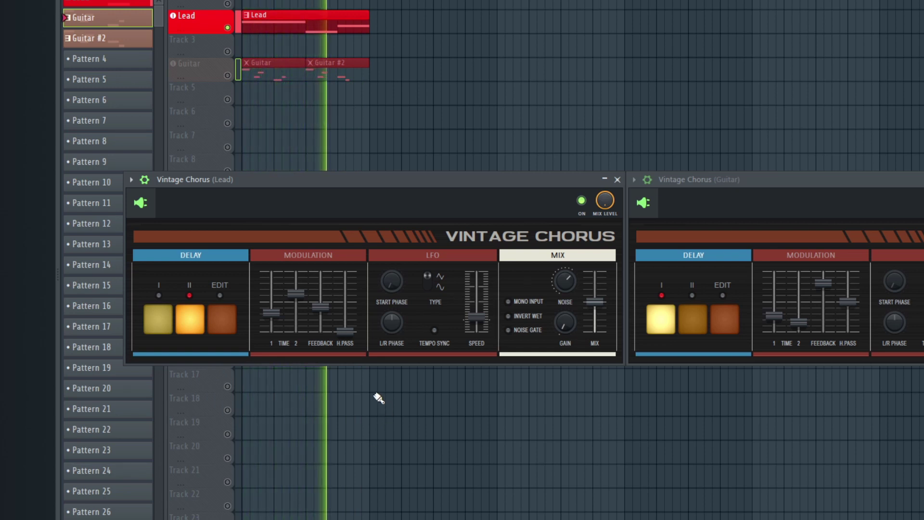
key(space)
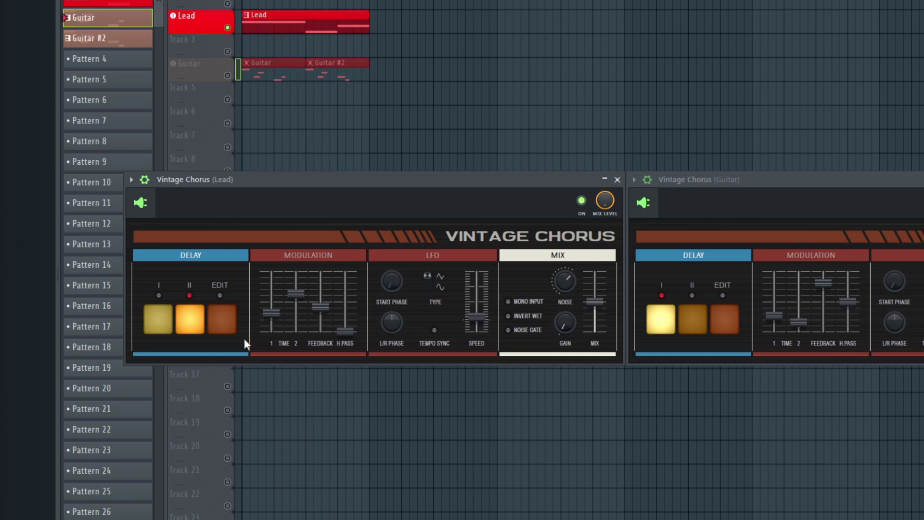
click(161, 328)
key(space)
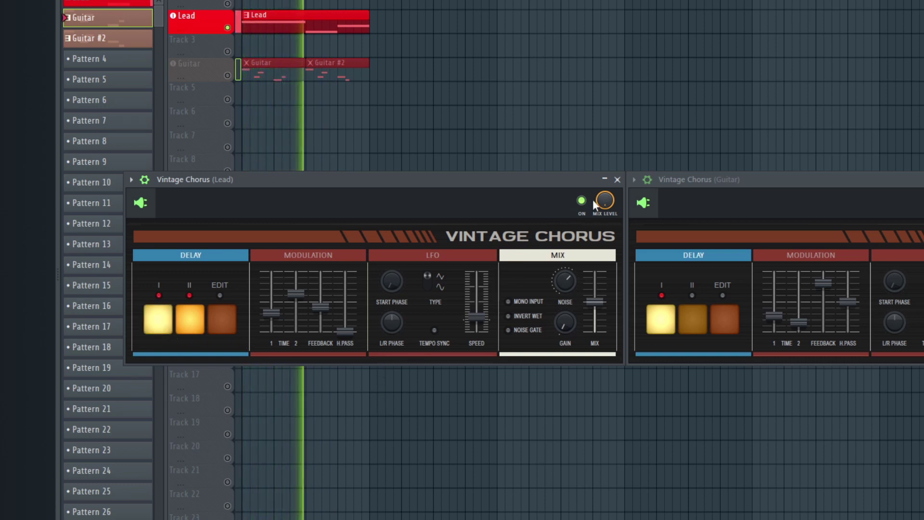
- Switch the Lead chorus to EDIT delay mode, shorten delay two, speed up LFO, lower mix
mouse_move(597, 200)
mouse_down()
mouse_move(597, 226)
mouse_move(599, 188)
mouse_up()
key(space)
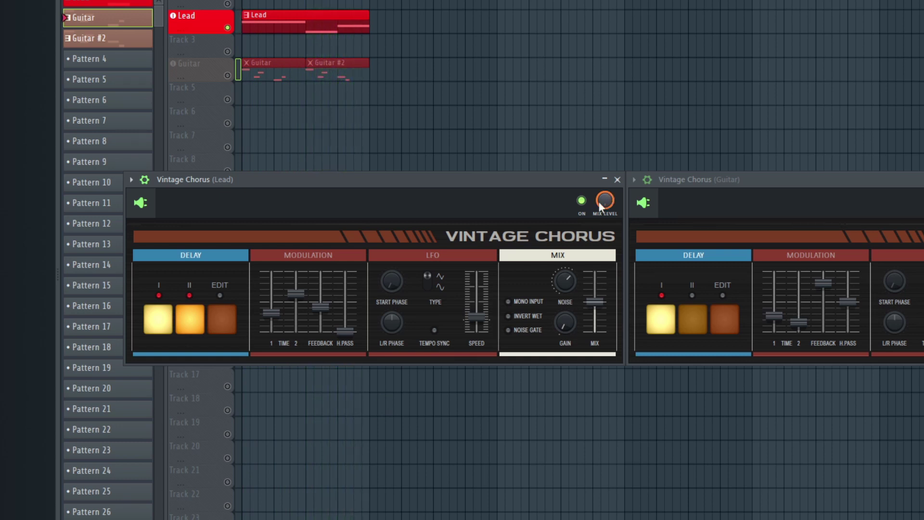
click(231, 329)
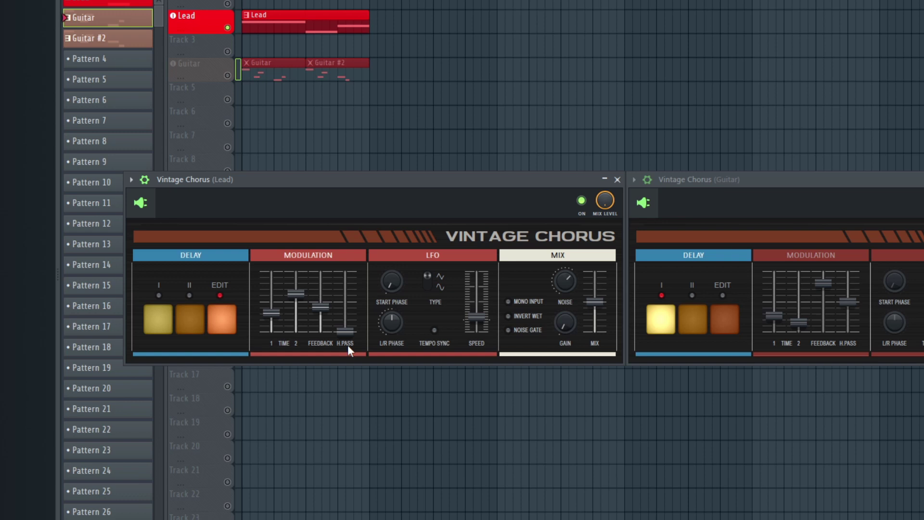
key(space)
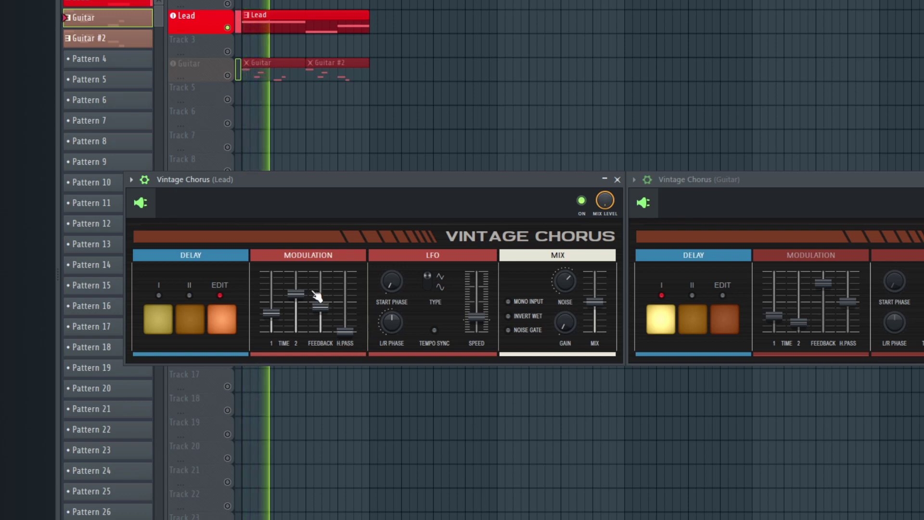
mouse_move(301, 299)
mouse_down()
mouse_move(302, 321)
mouse_move(296, 291)
mouse_up()
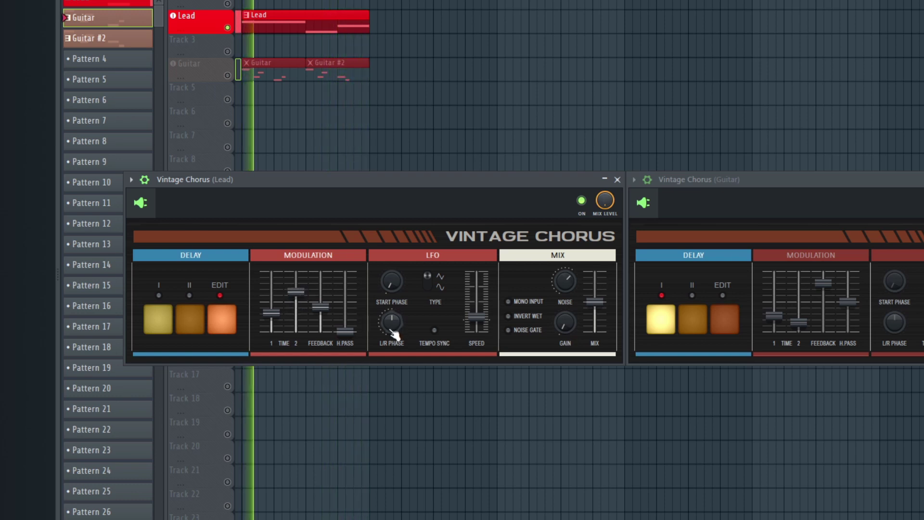
drag(476, 317, 477, 302)
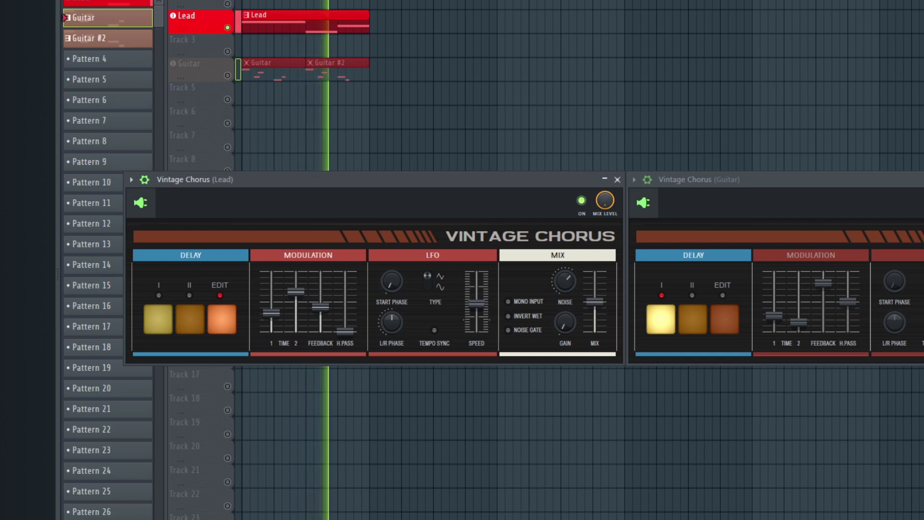
drag(595, 301, 595, 313)
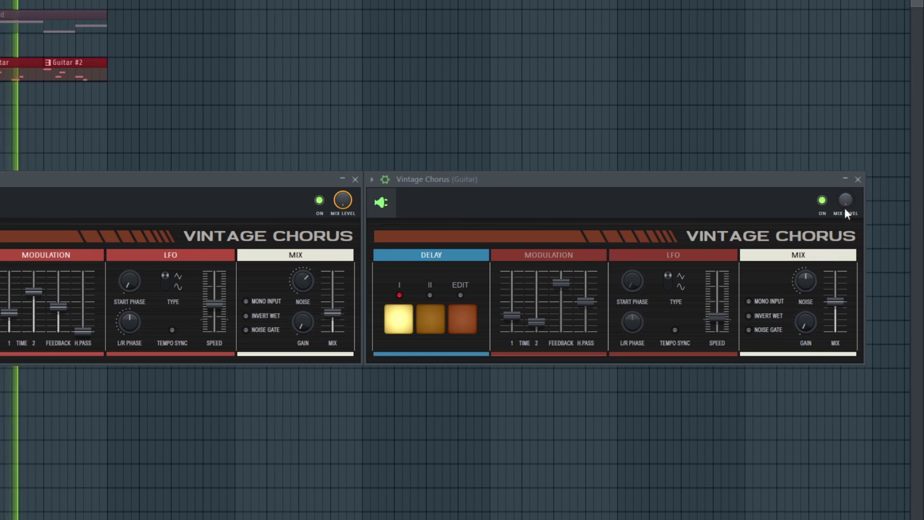
- Raise the Guitar chorus mix level, switch its delay to mode II then EDIT, and nudge MIX up
drag(848, 206, 847, 203)
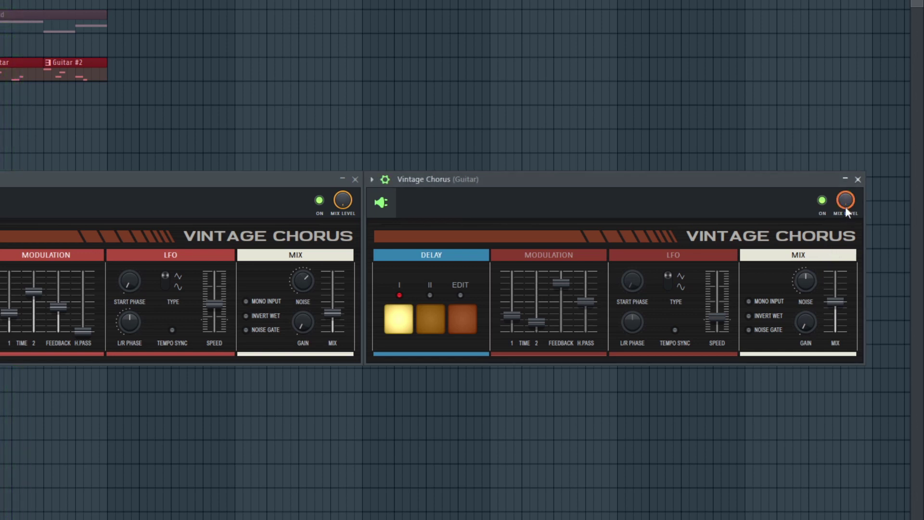
click(440, 320)
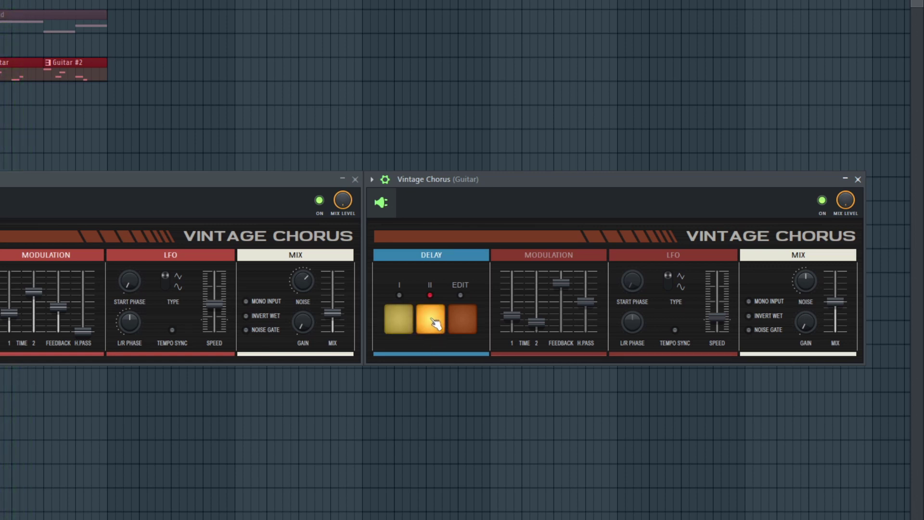
click(462, 320)
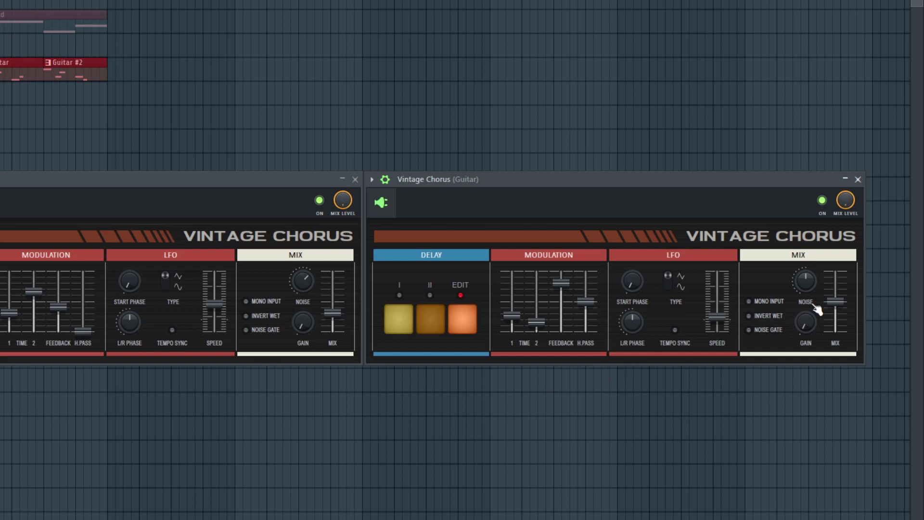
scroll(842, 302, up, 3)
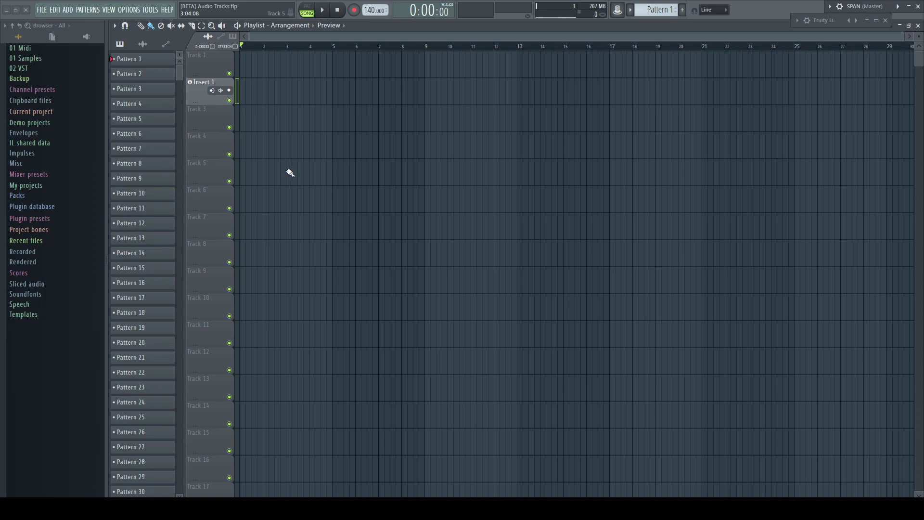
- Set Insert 1 to record from input In 2, adjust its record options, and arm it
click(211, 91)
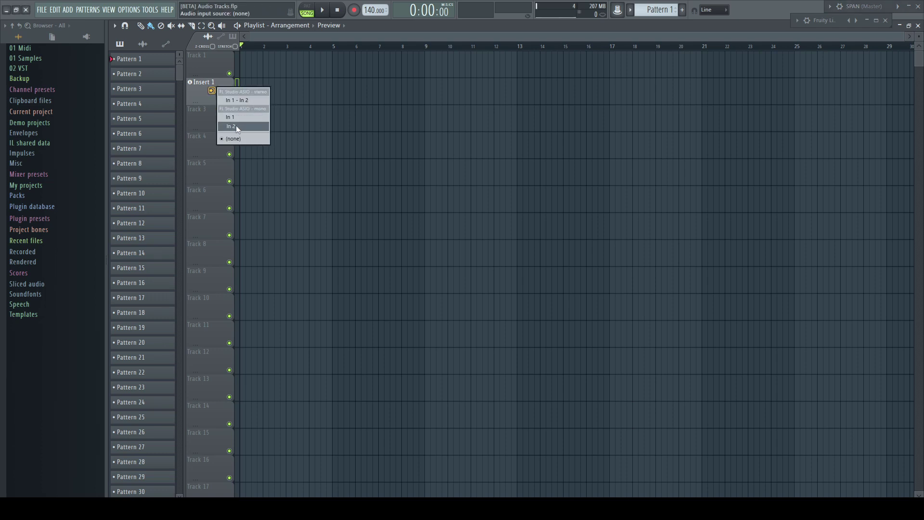
click(236, 126)
click(223, 91)
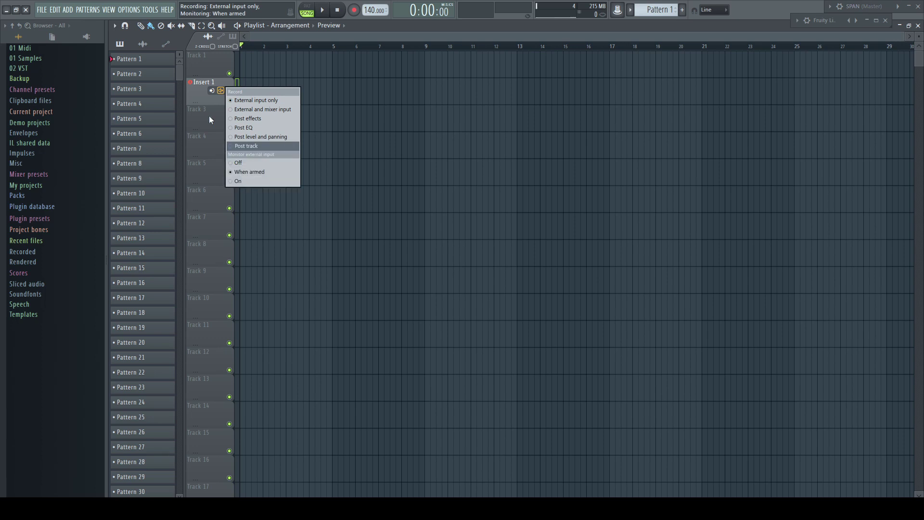
click(230, 90)
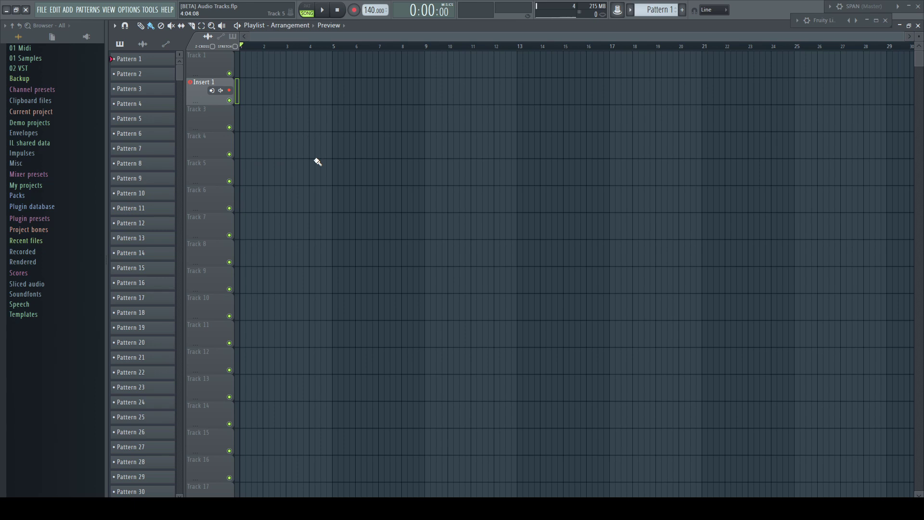
- Resize all playlist tracks to 100%, then return the enlarged Insert 1 track to 100% height
click(115, 26)
mouse_move(142, 56)
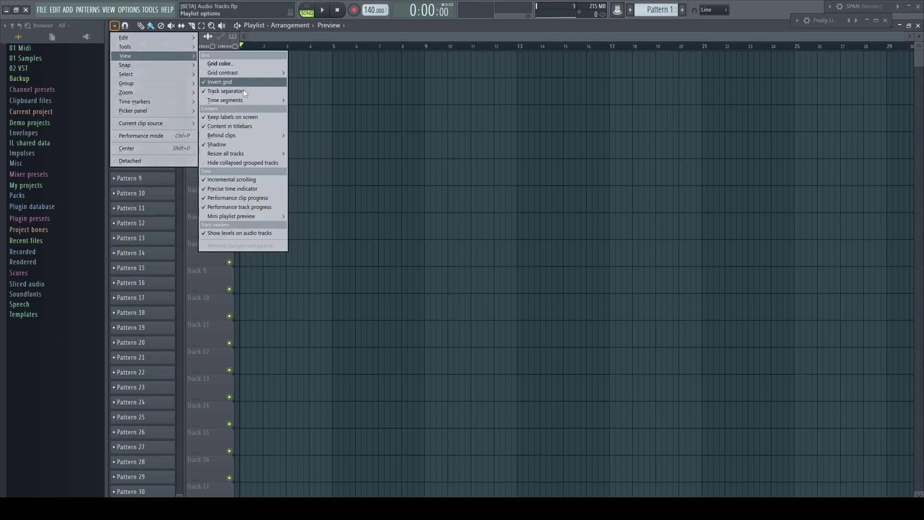
mouse_move(238, 152)
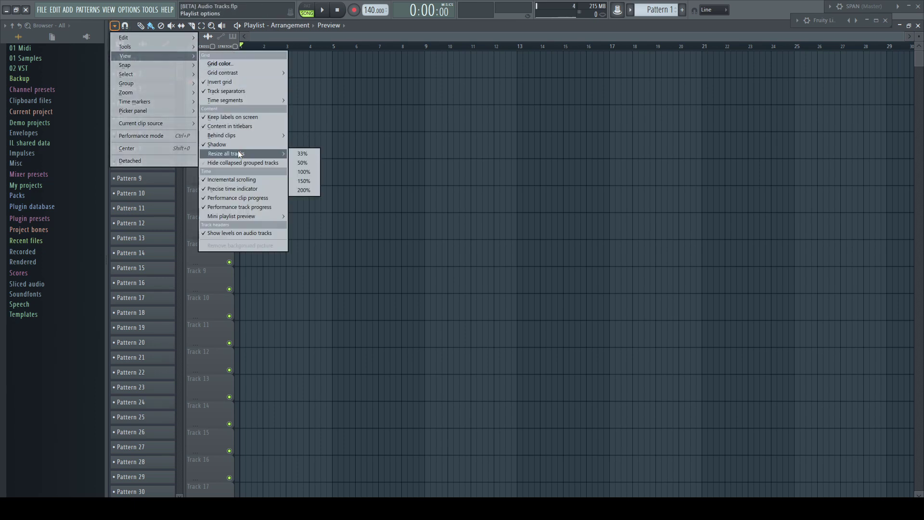
click(303, 171)
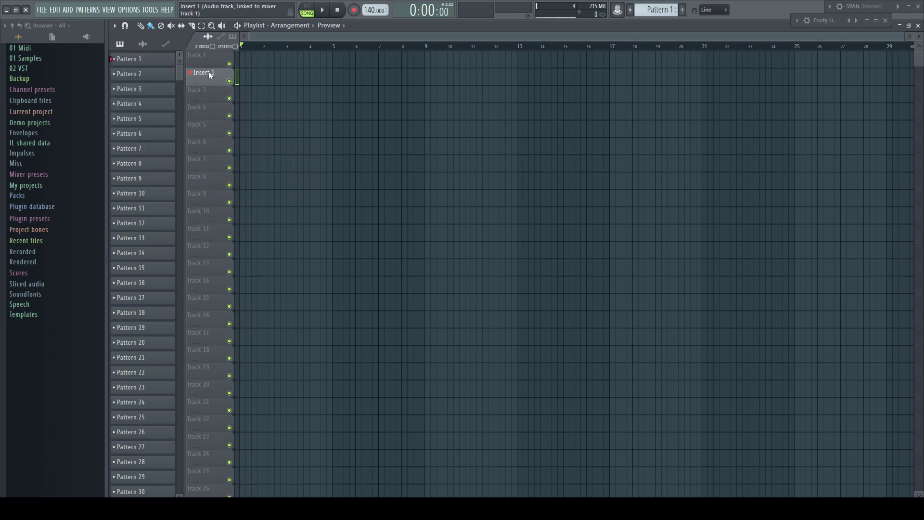
drag(215, 84, 213, 109)
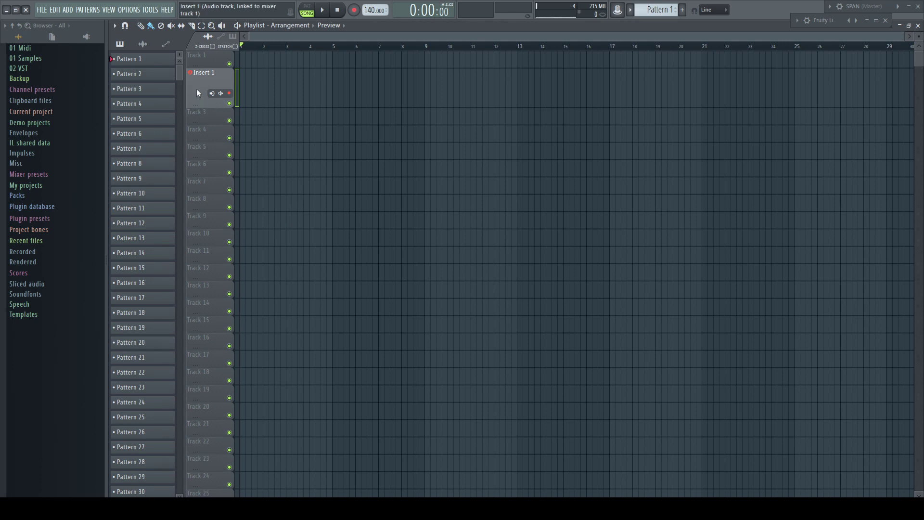
right_click(197, 93)
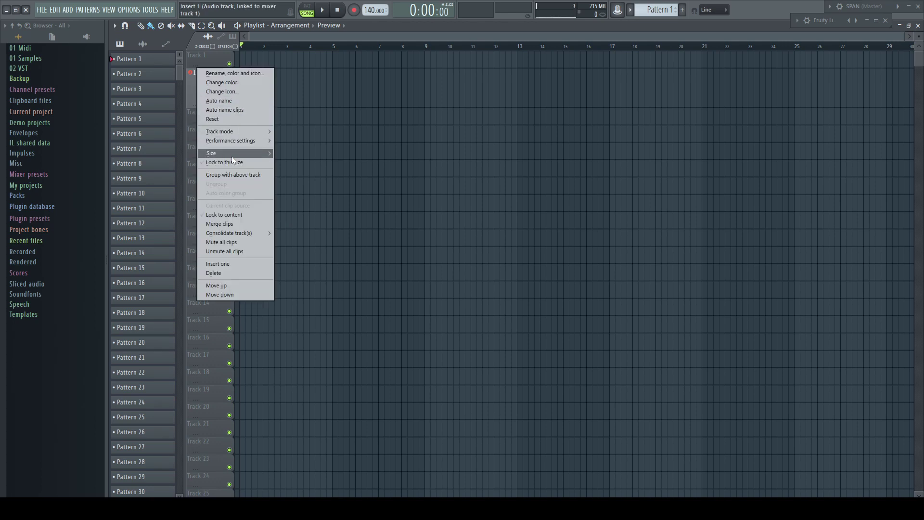
mouse_move(232, 156)
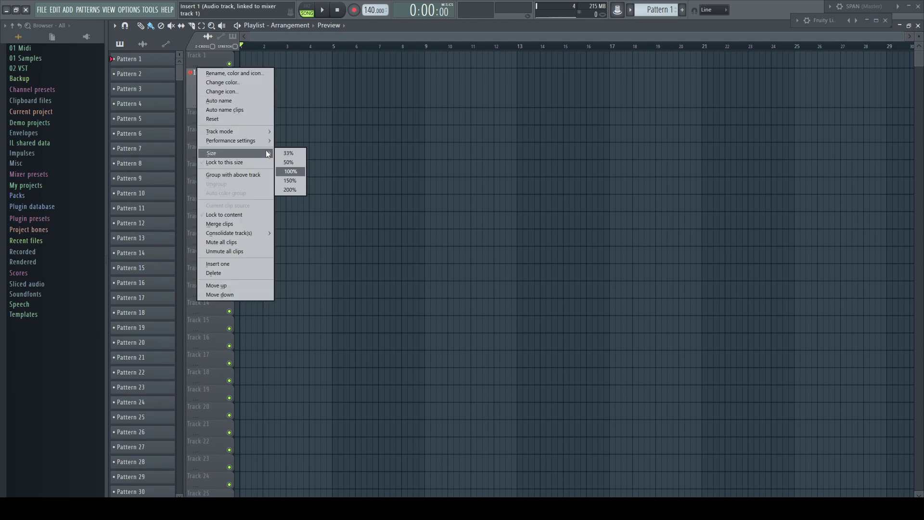
click(290, 173)
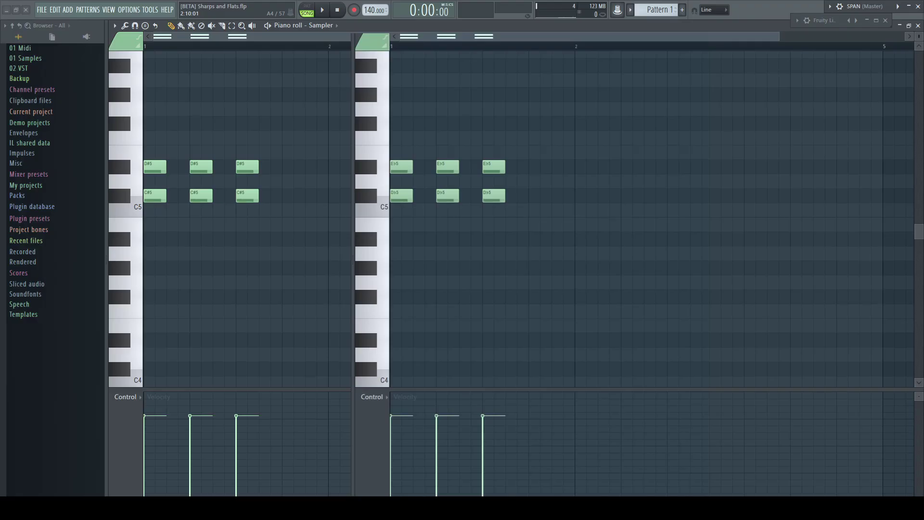
- In General settings, name black notes as Flats - b, declining the restart
click(129, 10)
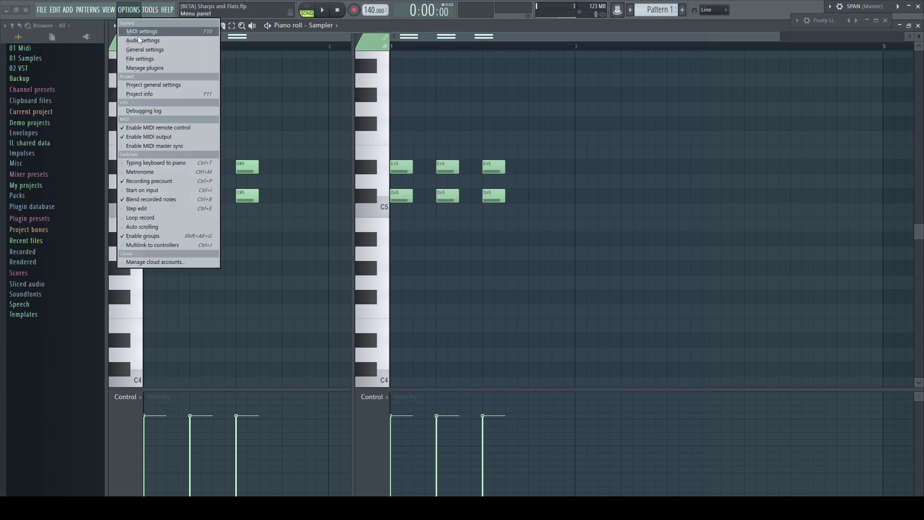
click(140, 50)
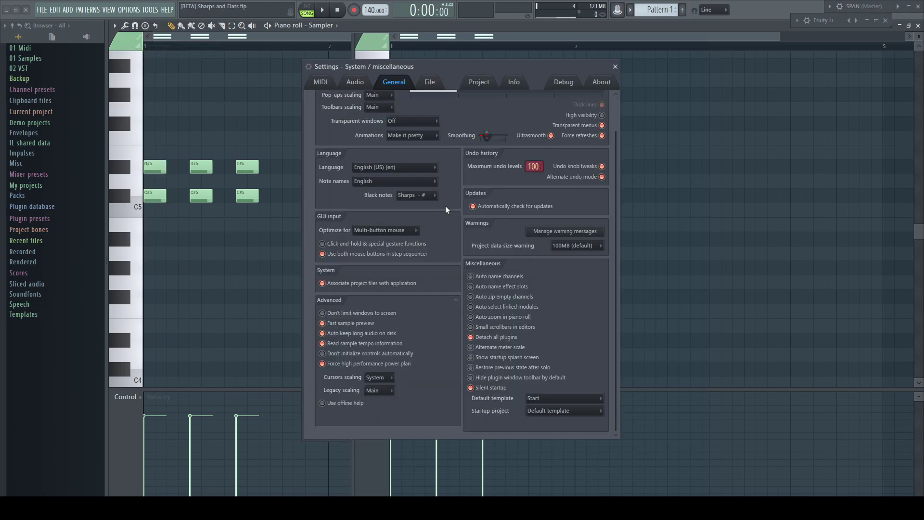
click(434, 195)
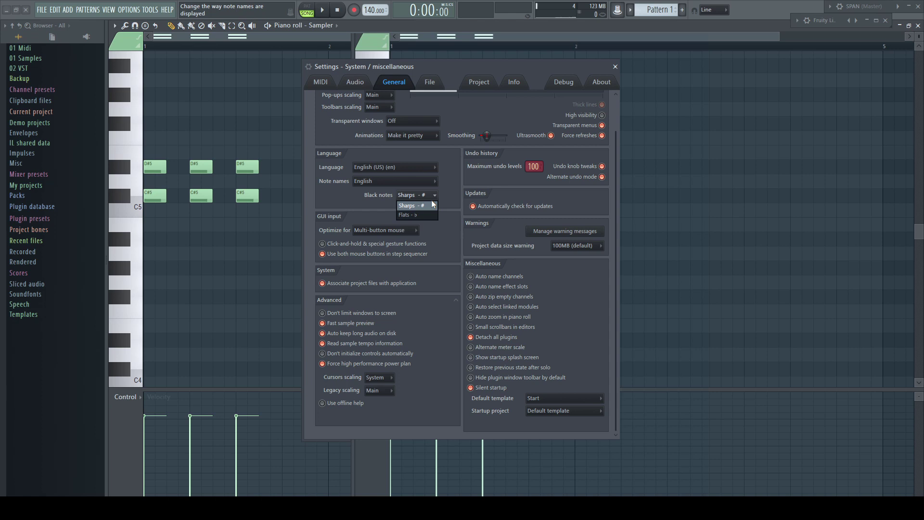
click(407, 215)
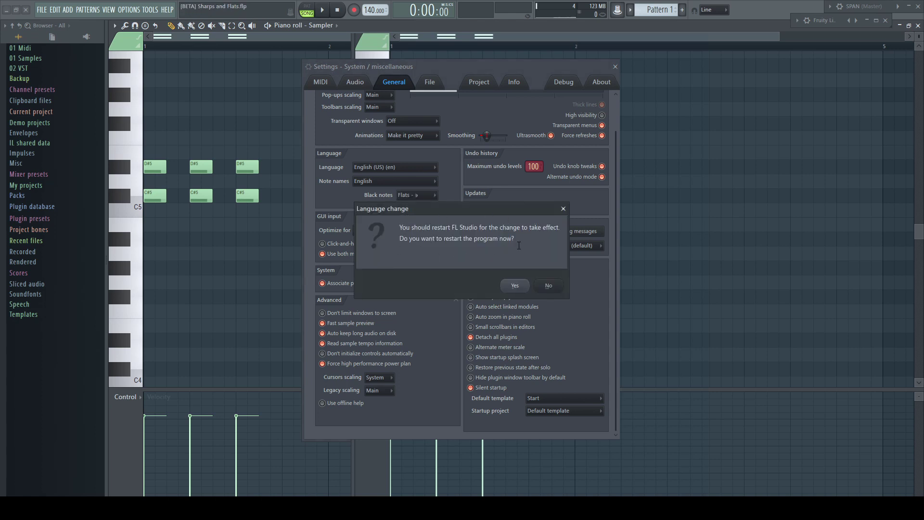
click(549, 286)
- Switch black note naming back to Sharps - #, again declining the restart
click(421, 195)
click(423, 207)
click(548, 286)
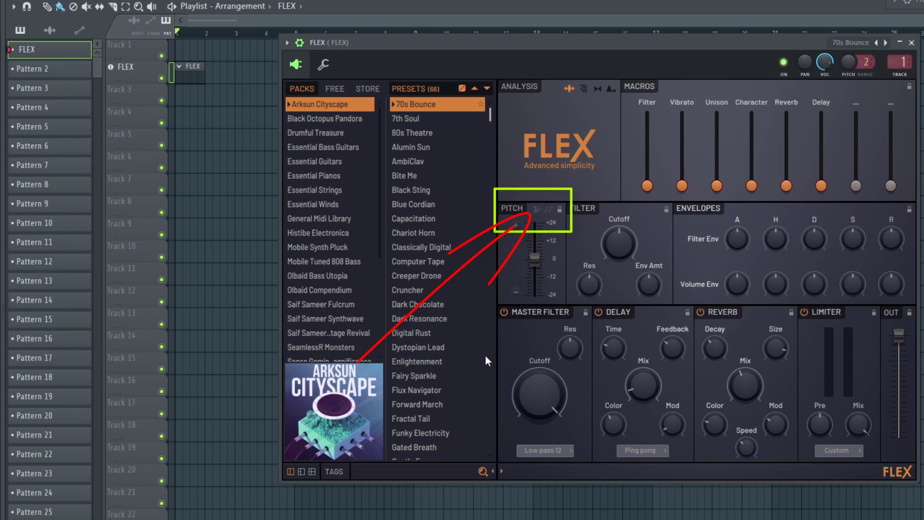
- Step through FLEX presets 7th Soul, Black Sting, Chariot Horn, Cruncher, Dark Resonance, Enlightenment, Fractal Tail to Gated Breath
click(418, 117)
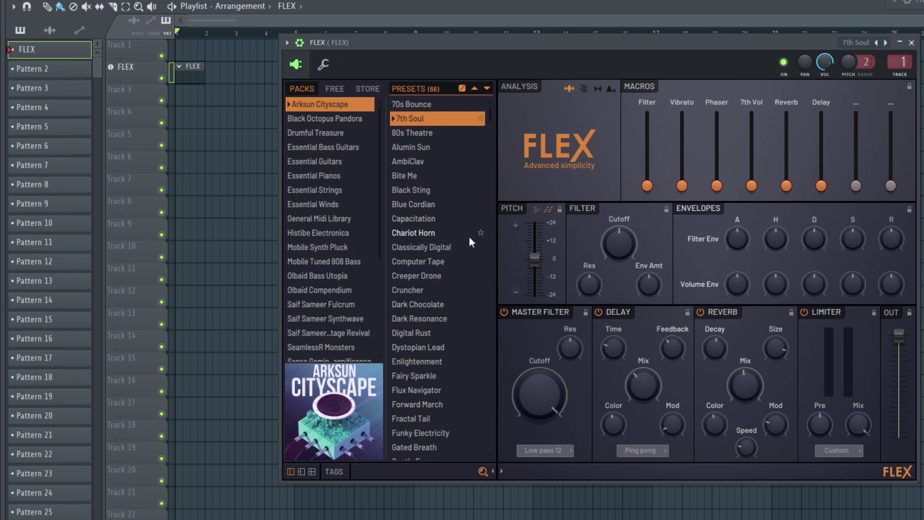
click(427, 192)
click(421, 233)
click(417, 289)
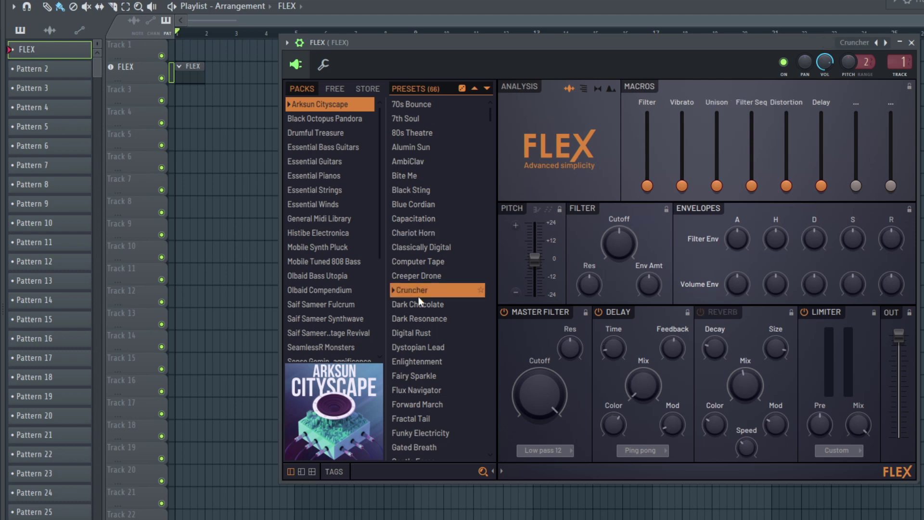
click(418, 316)
click(423, 363)
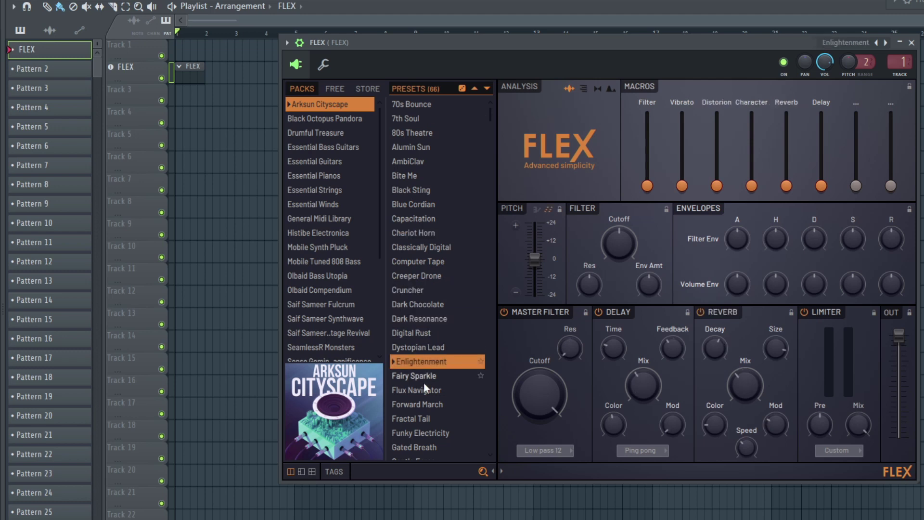
click(417, 417)
click(419, 446)
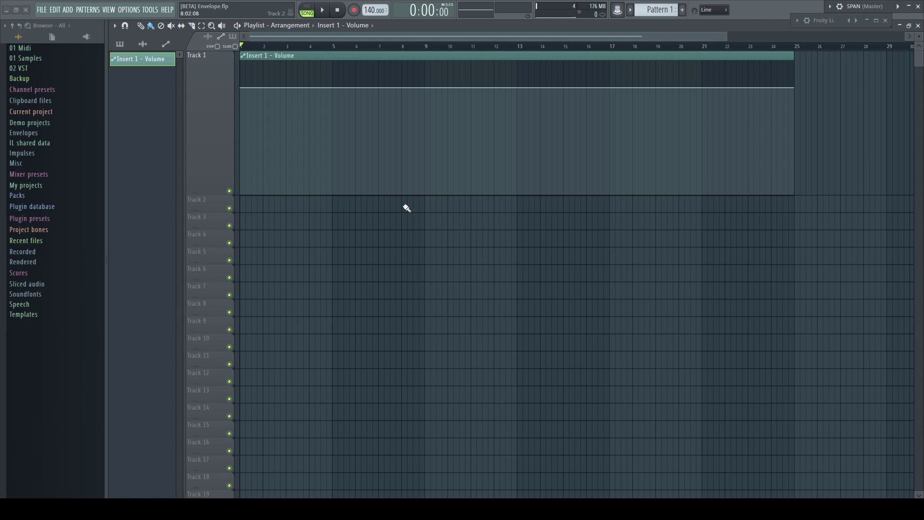
- View the Insert 1 - Volume automation clip, set global snap to Bar, and reopen it
double_click(377, 55)
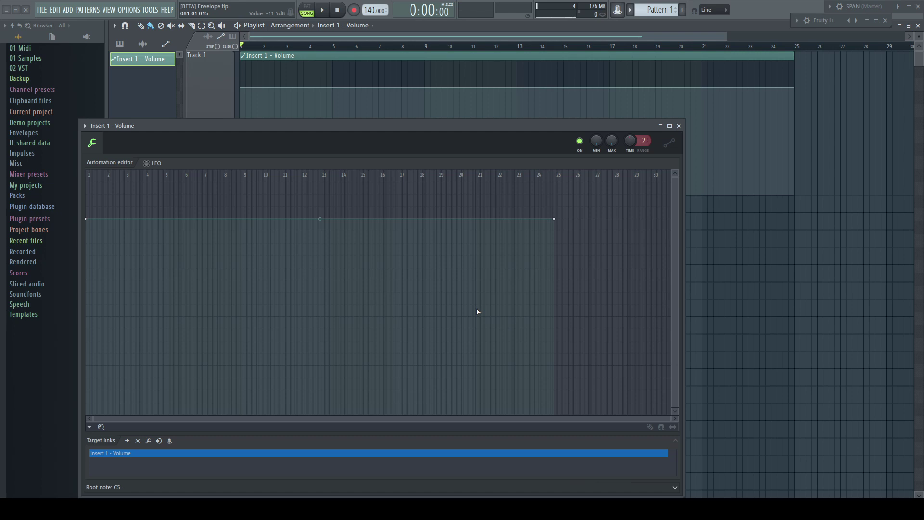
drag(362, 421, 445, 392)
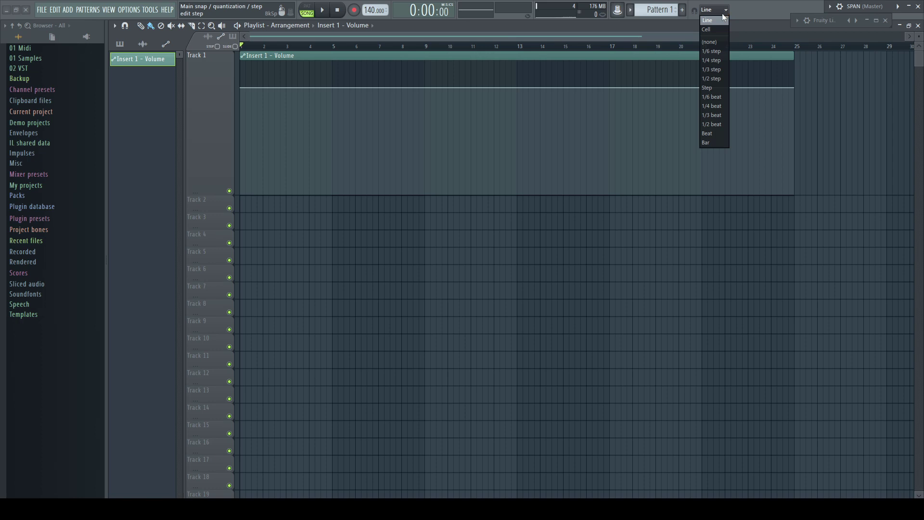
click(713, 143)
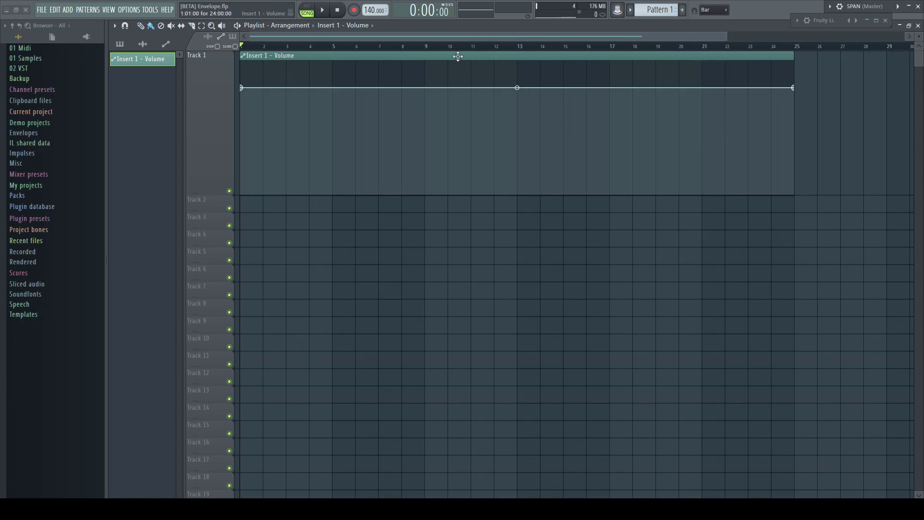
double_click(458, 55)
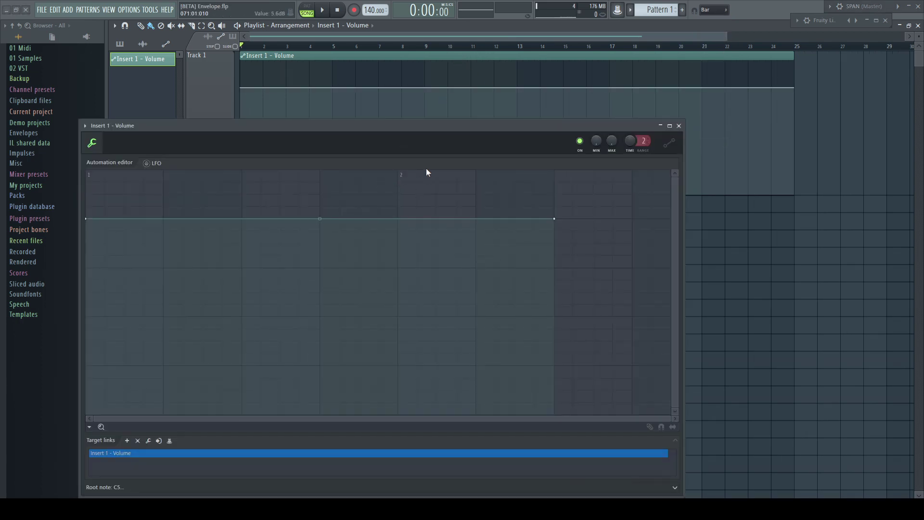